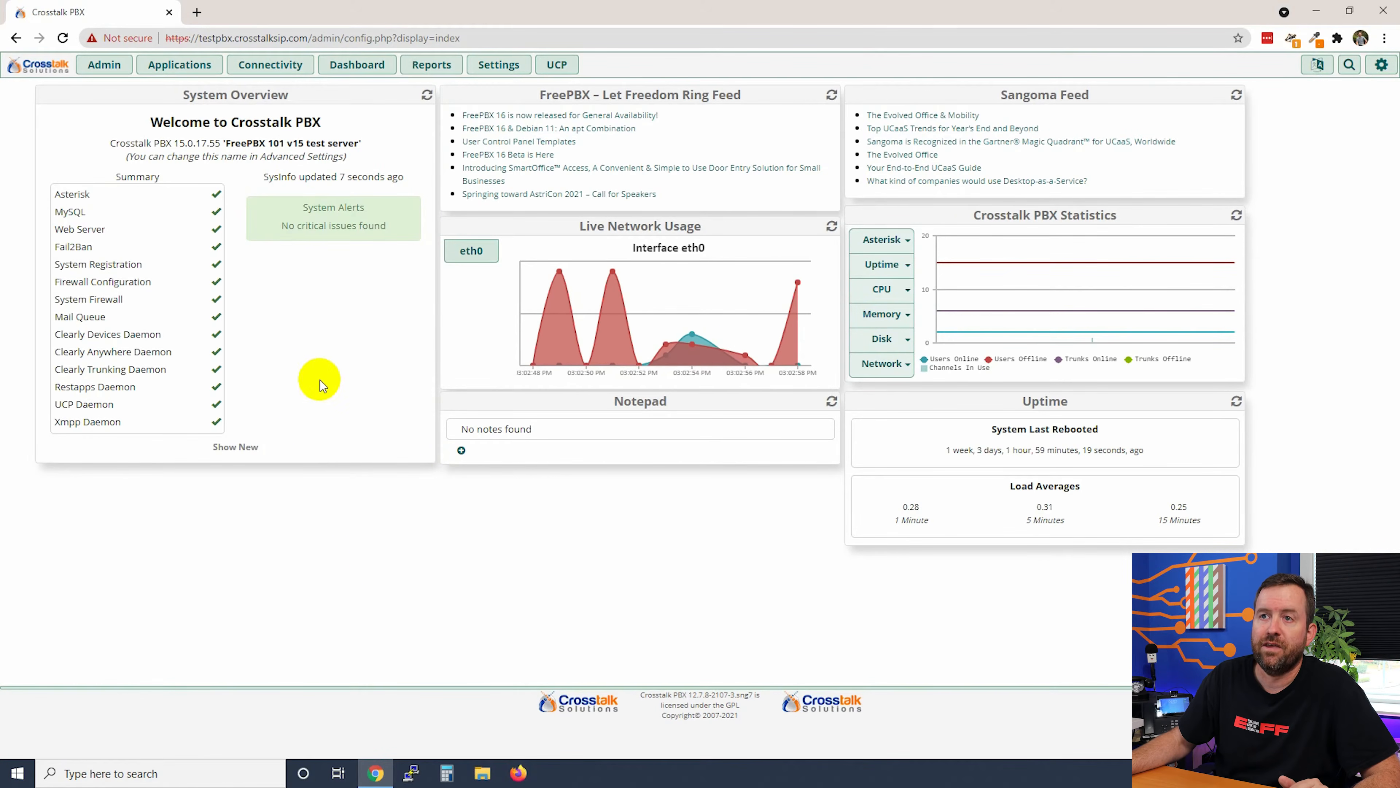
Delete the existing Default inbound route that matches any DID and any CID.
click(254, 66)
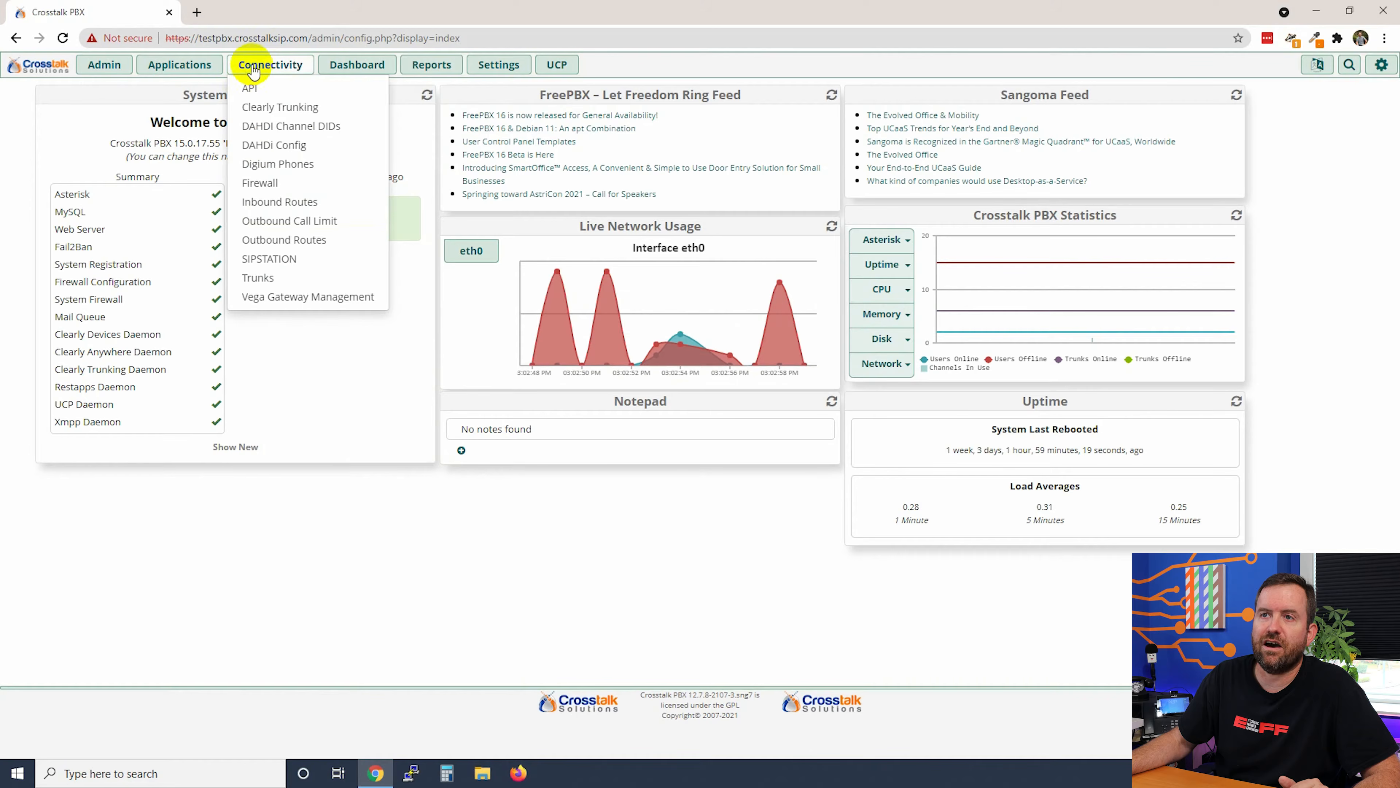
click(259, 202)
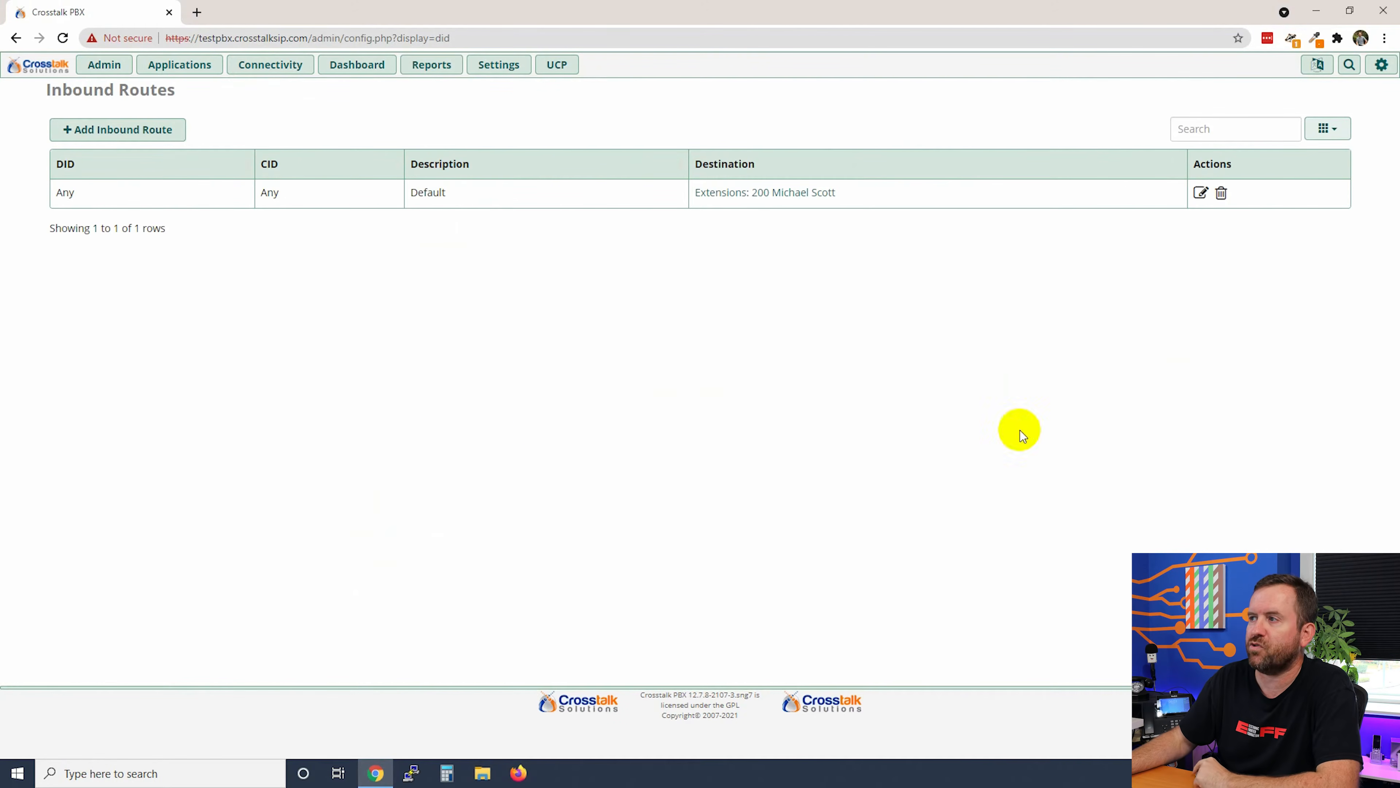
click(1223, 193)
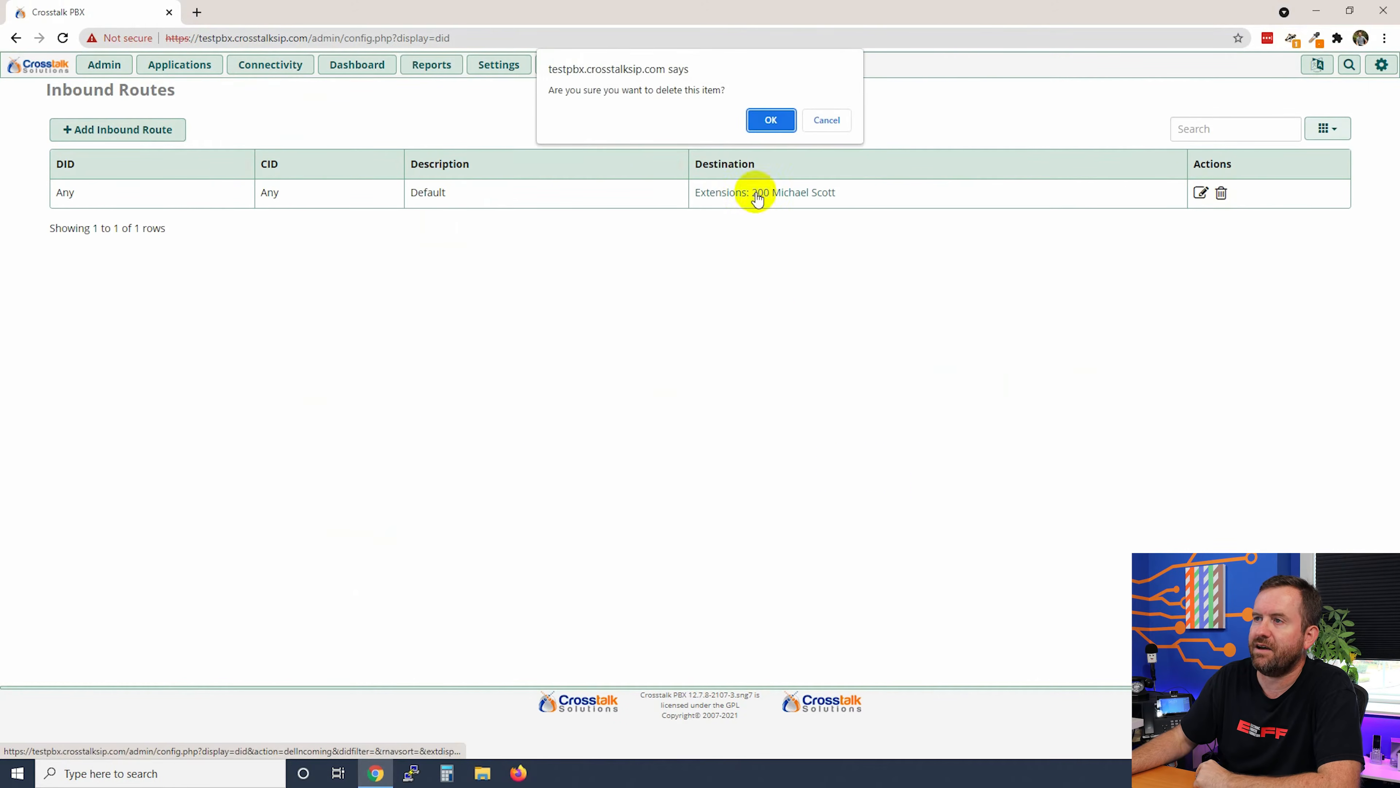
click(766, 118)
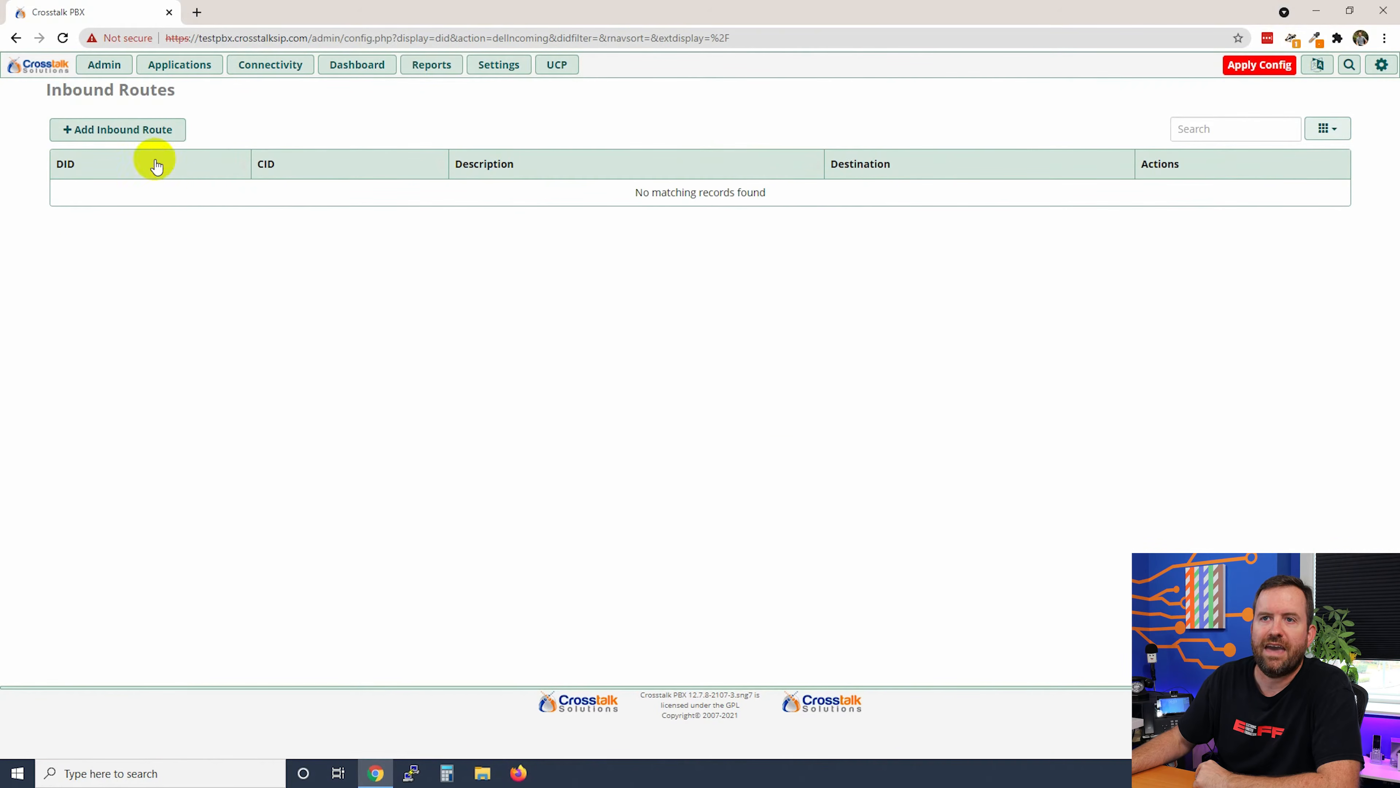
Start a new inbound route with the description Default.
click(113, 132)
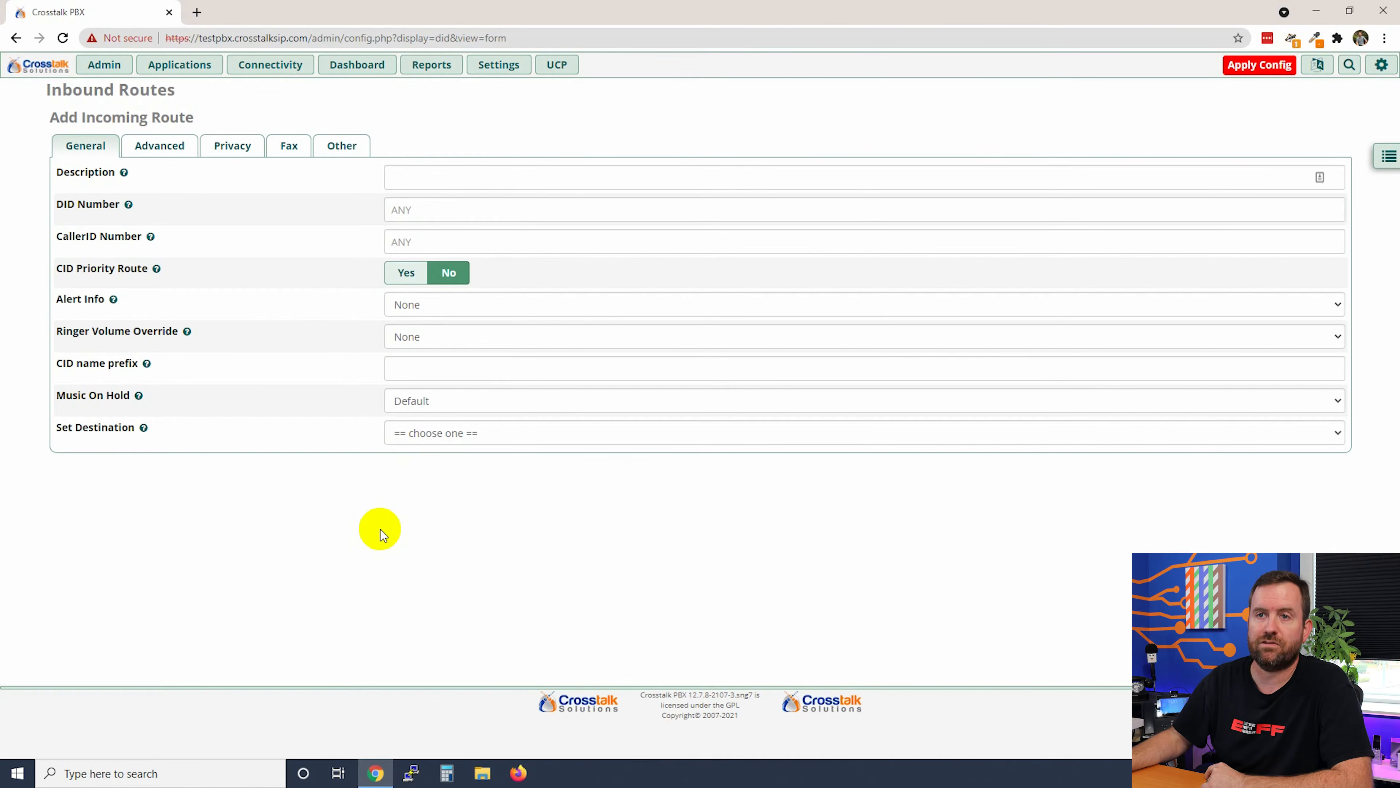
click(430, 180)
text(Default)
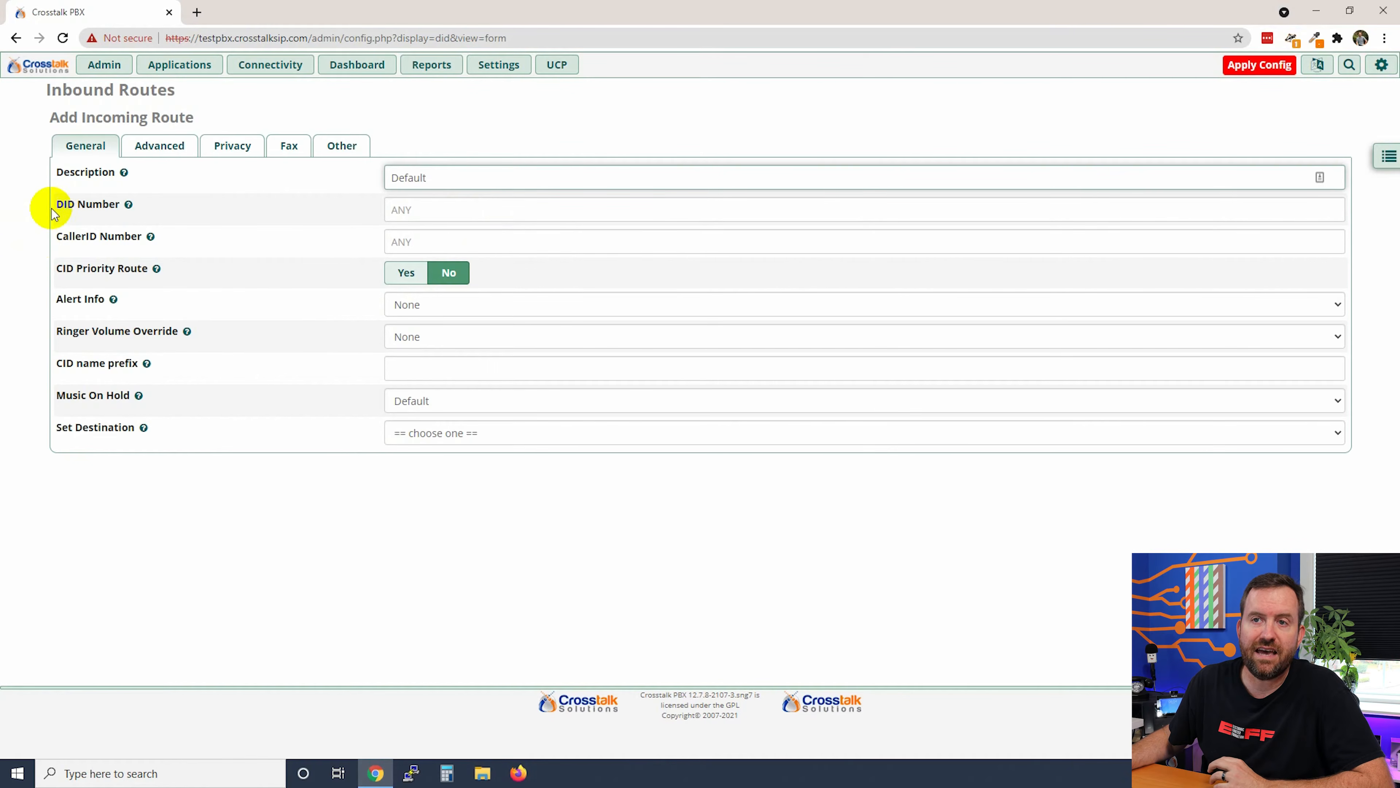
Examine the new route's DID Number and CallerID Number fields and the choices for Alert Info and Ringer Volume Override.
drag(48, 204, 122, 205)
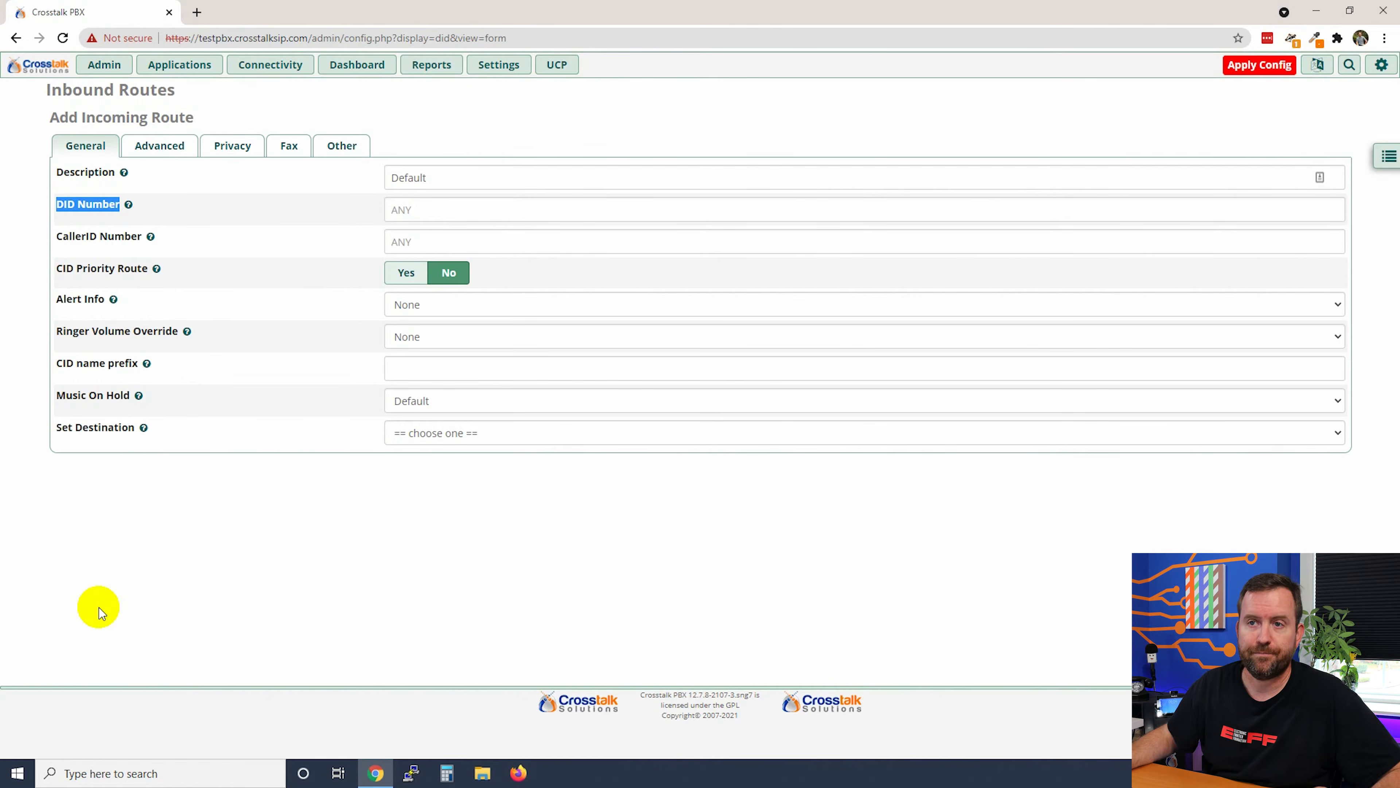
click(408, 207)
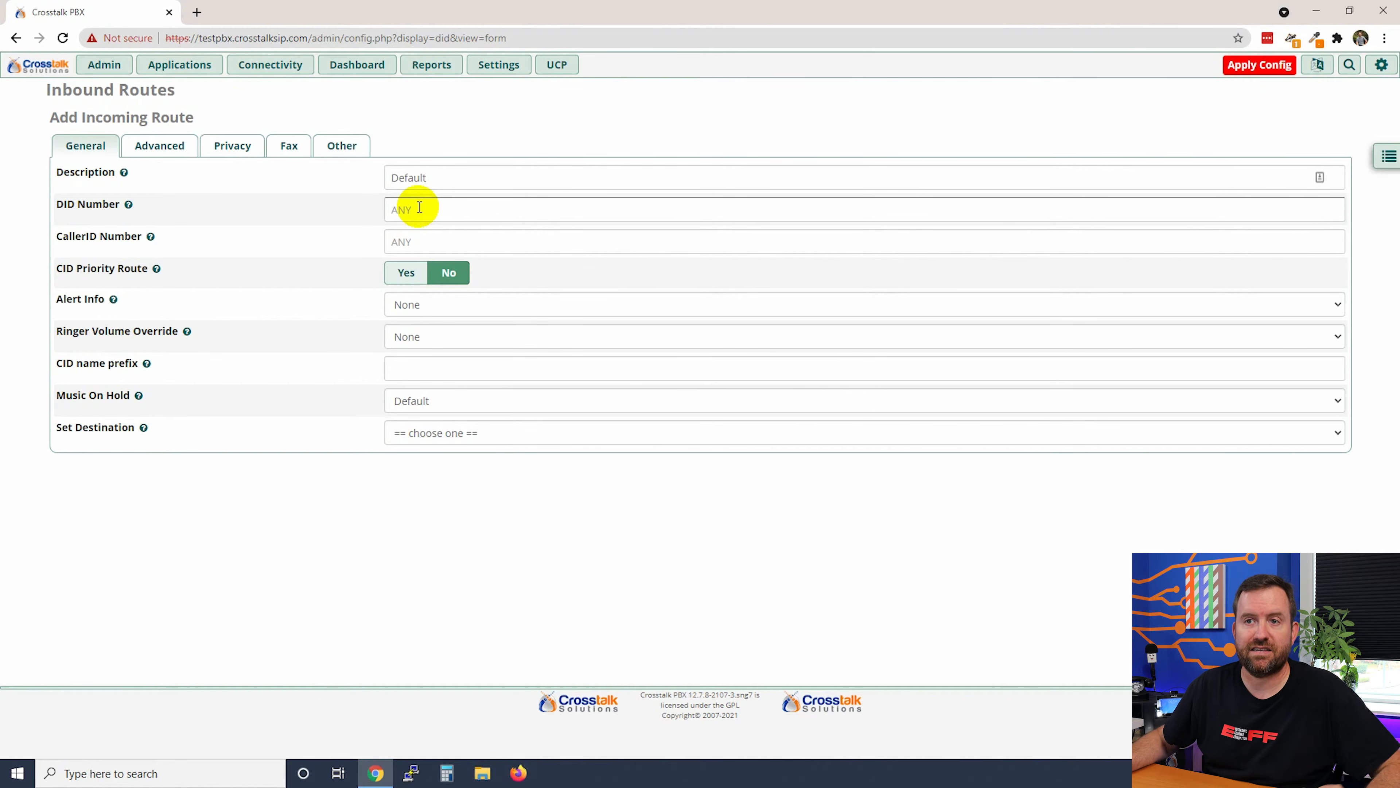
click(132, 532)
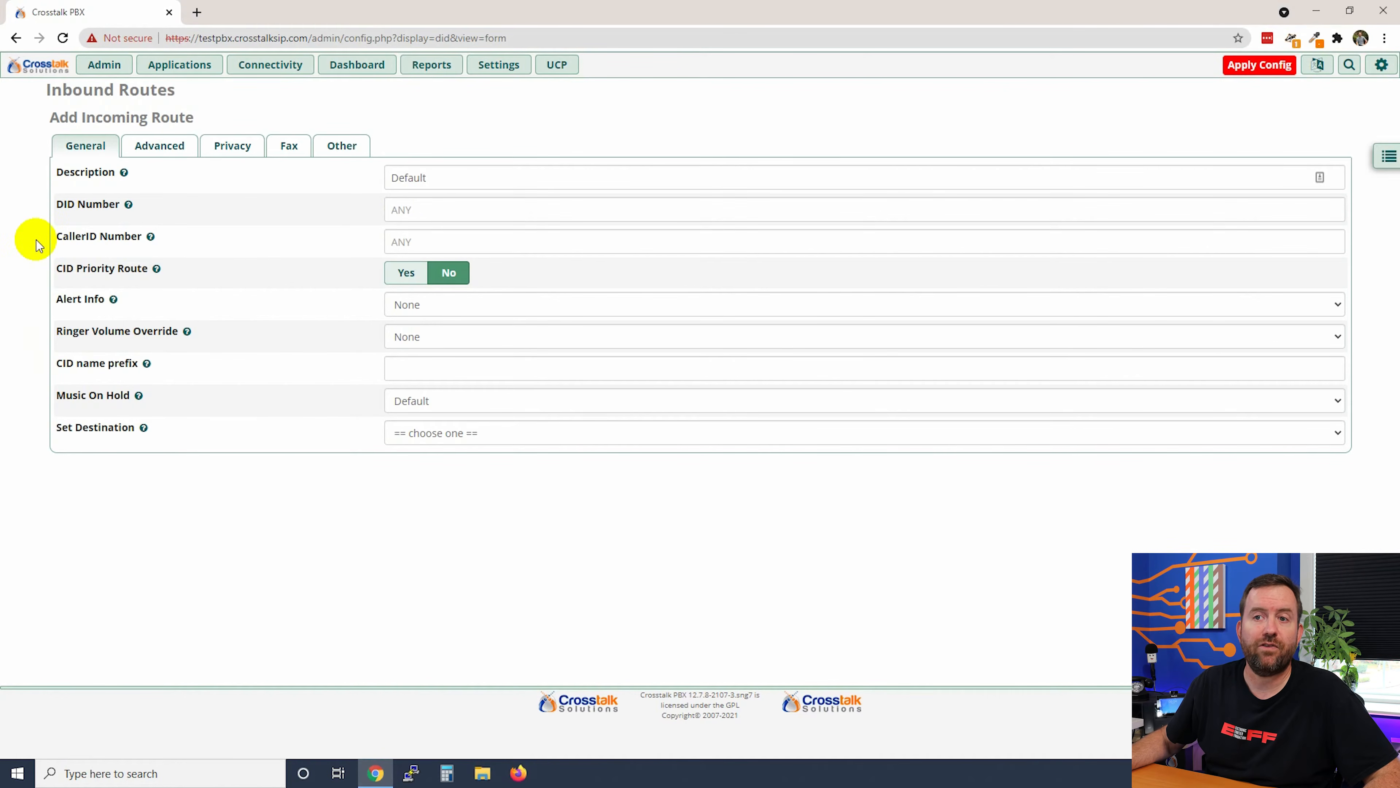
mouse_move(150, 237)
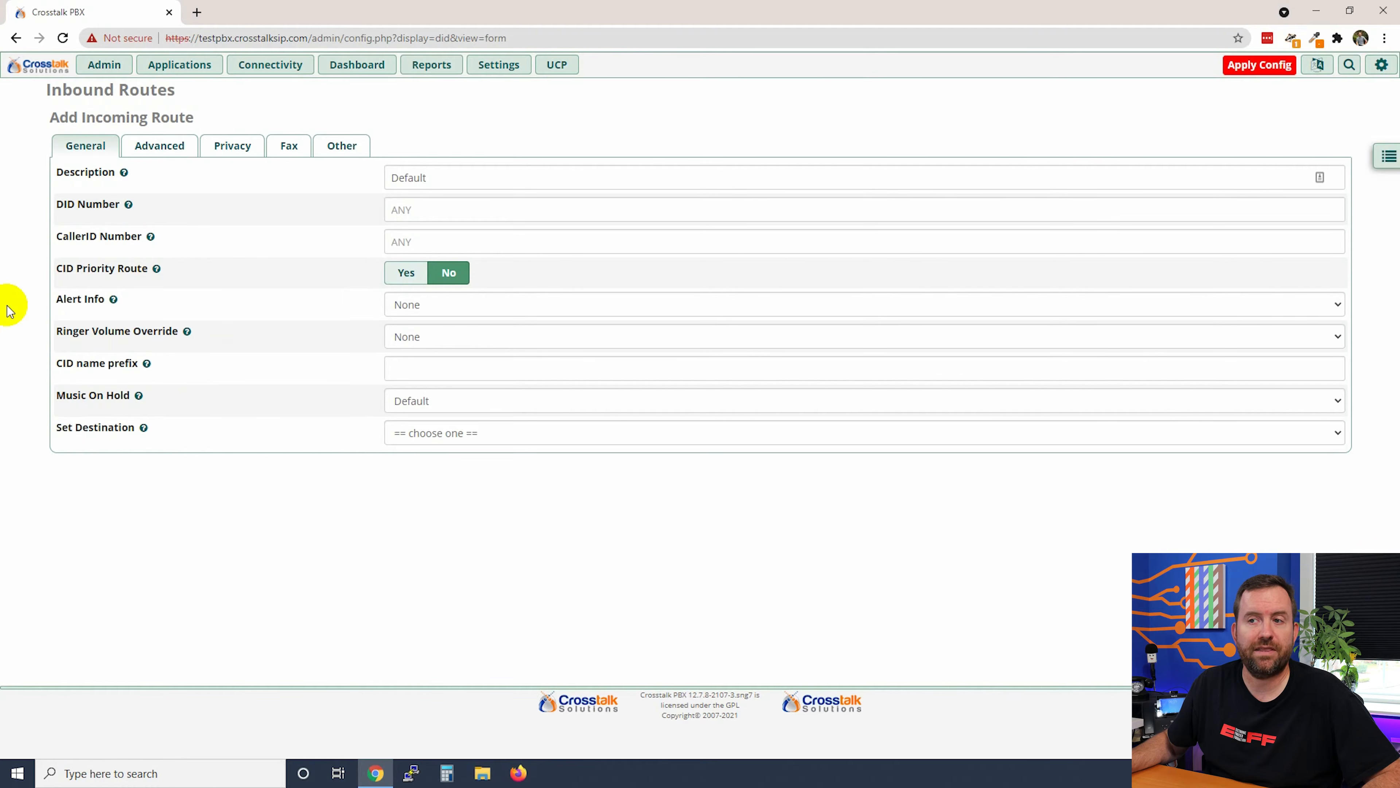
click(103, 530)
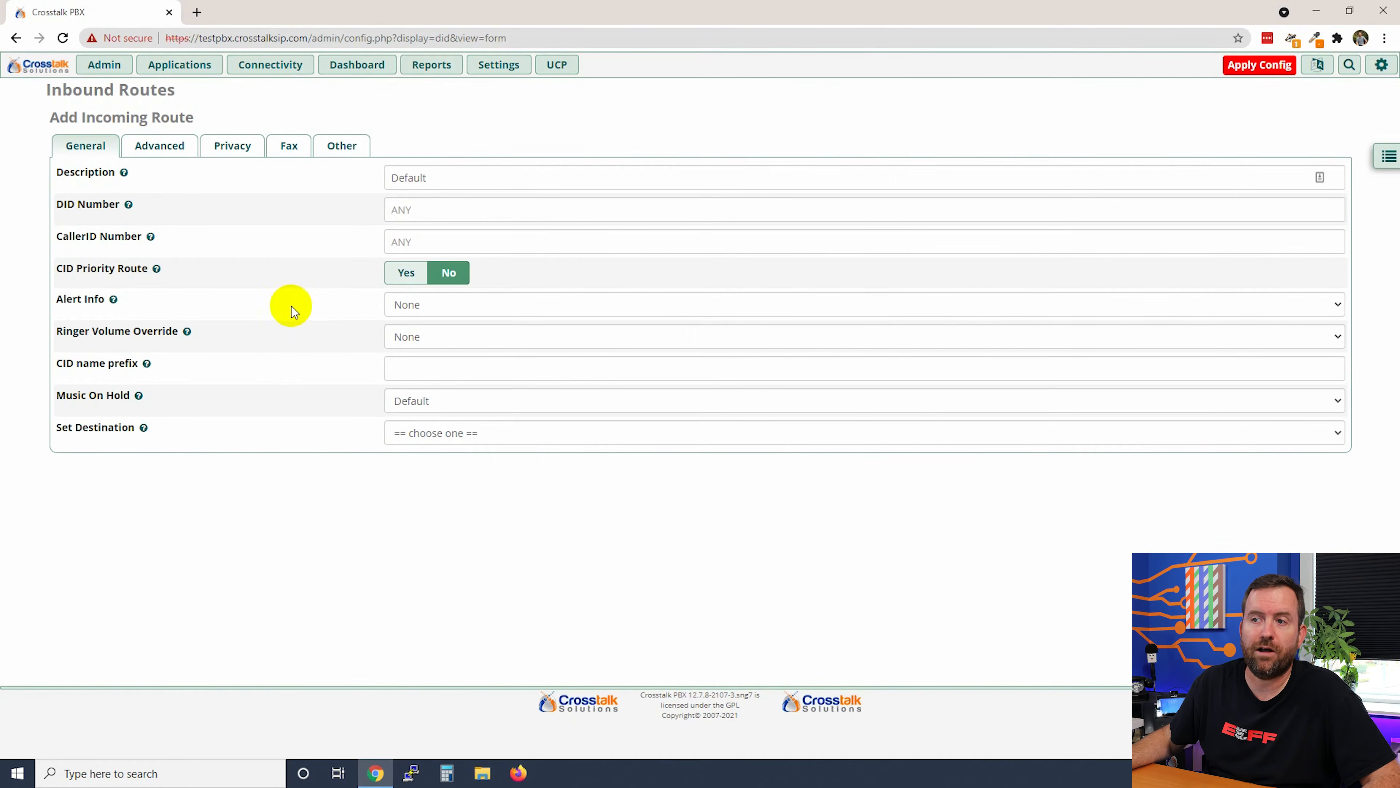
click(447, 307)
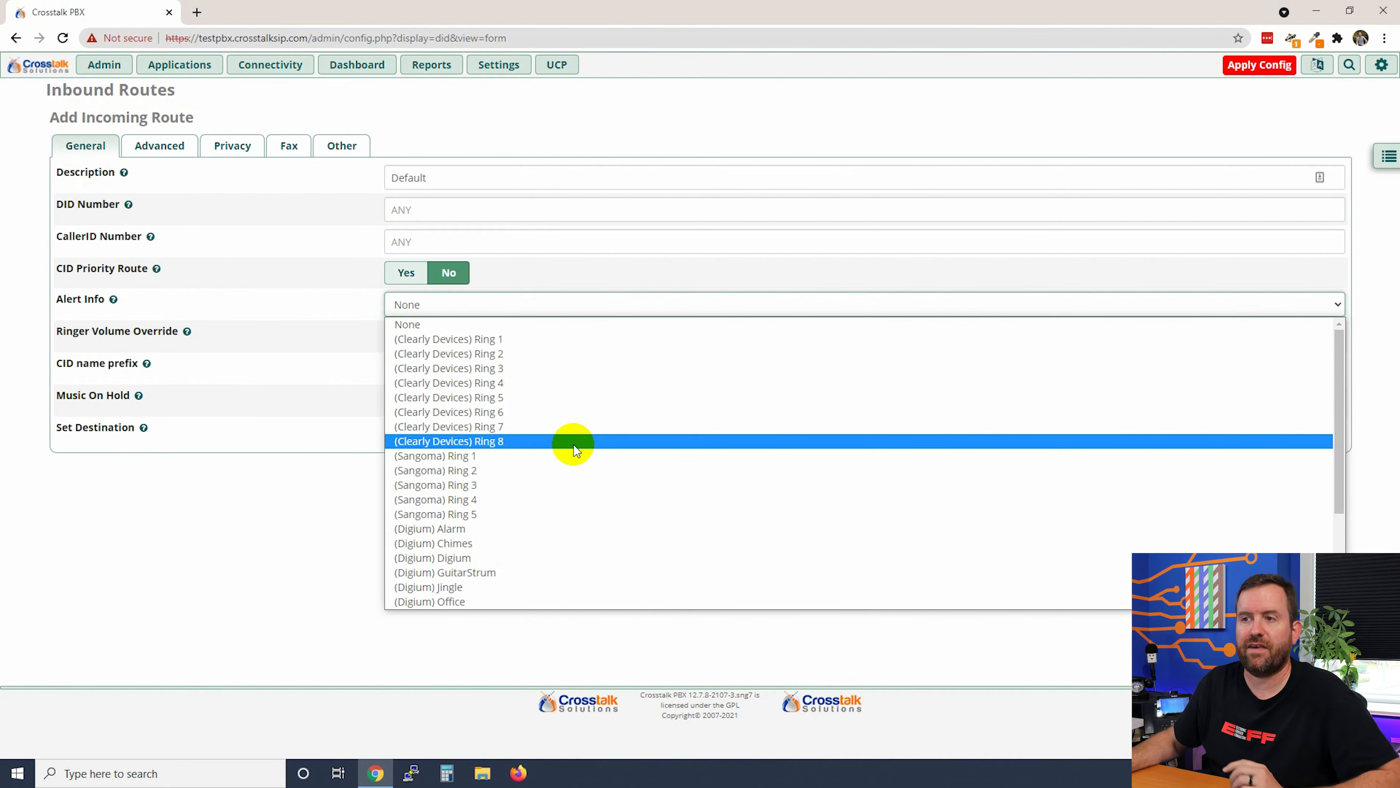
click(209, 340)
mouse_move(188, 332)
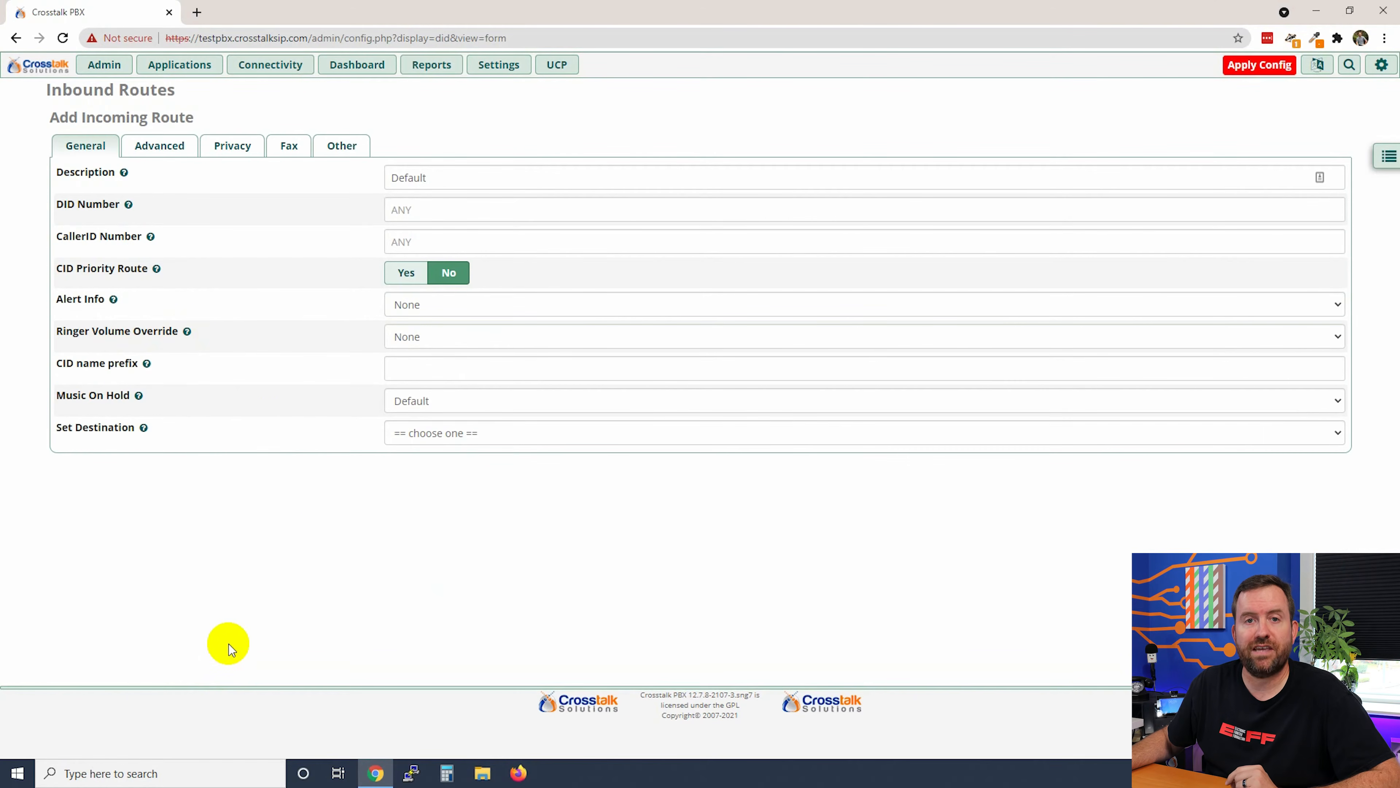
click(446, 336)
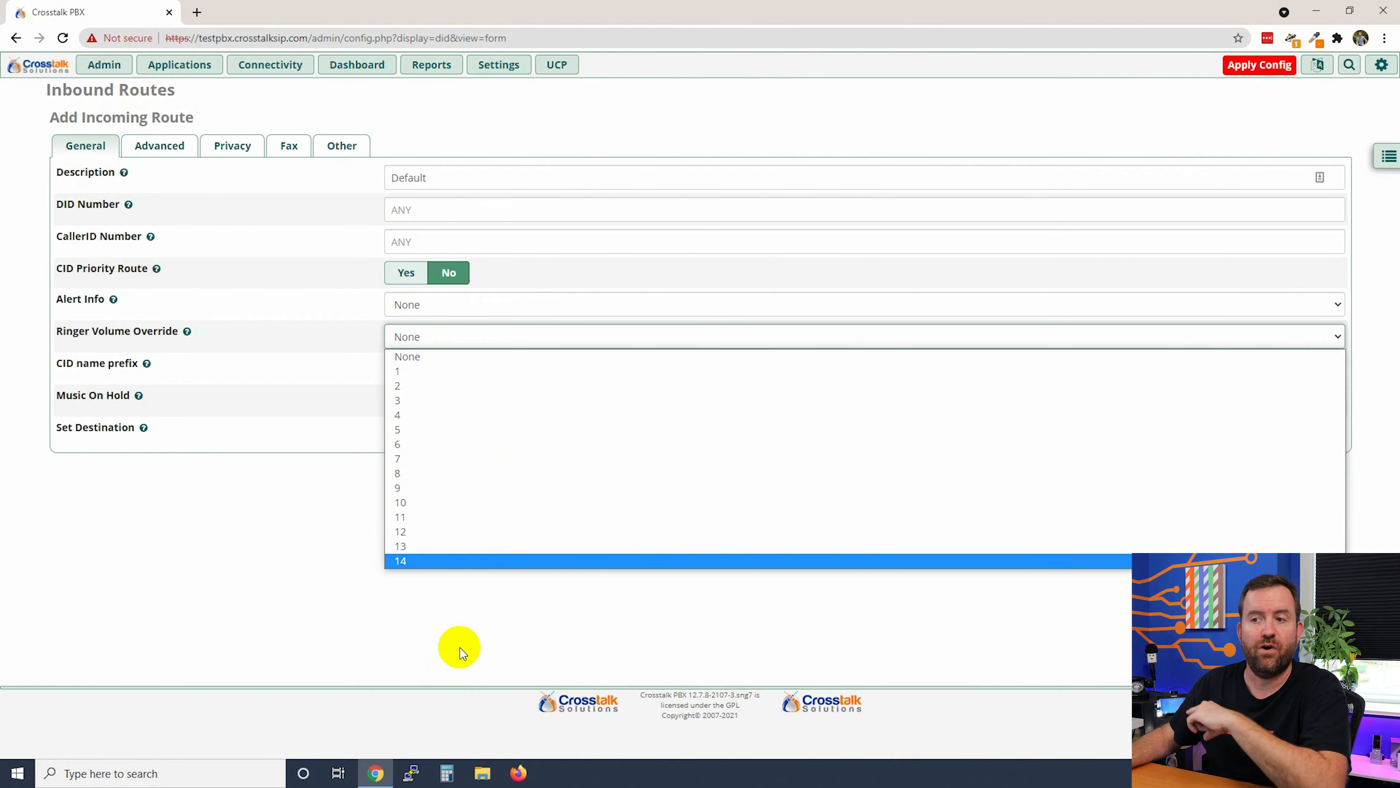
click(479, 626)
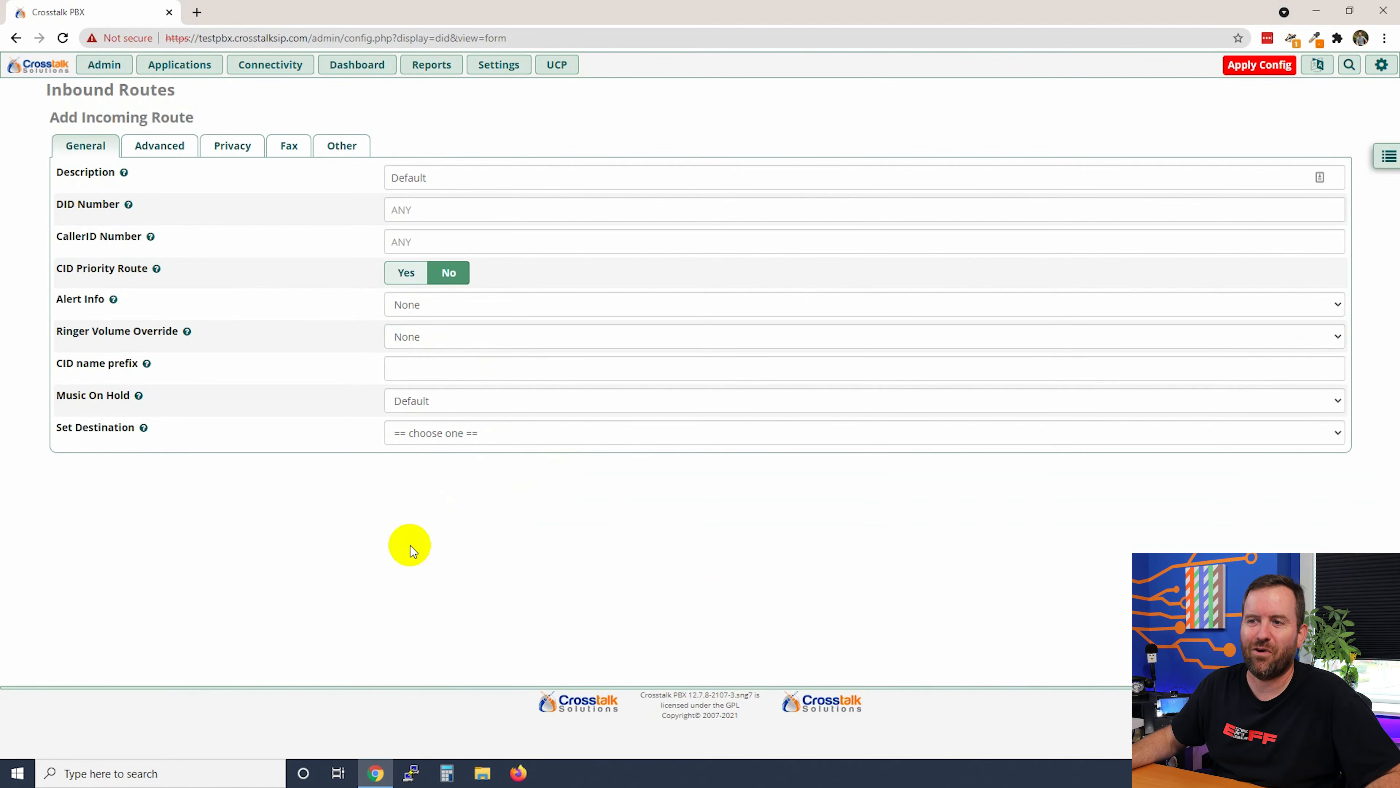
Try SALES: as the route's CID name prefix and clear the field again.
click(431, 367)
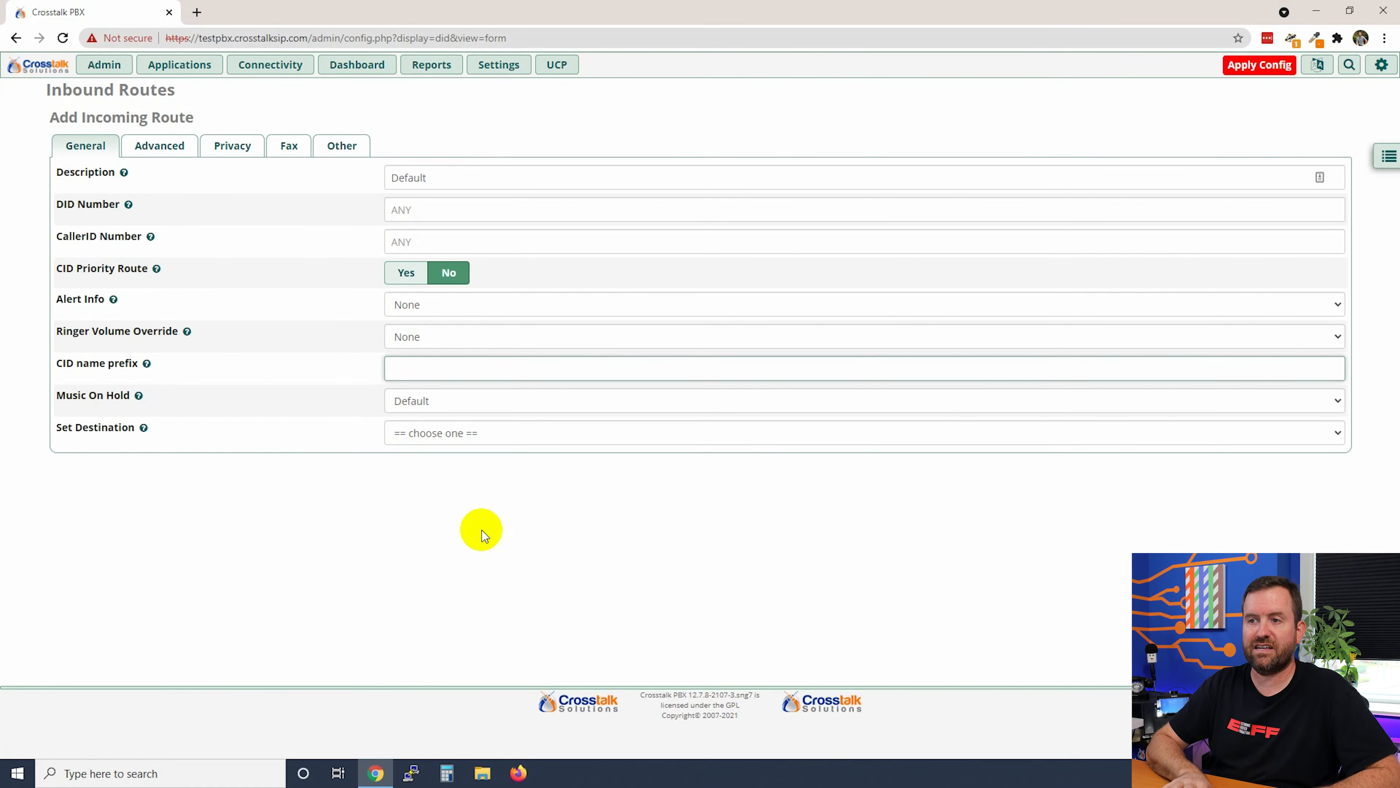
text(ALES:)
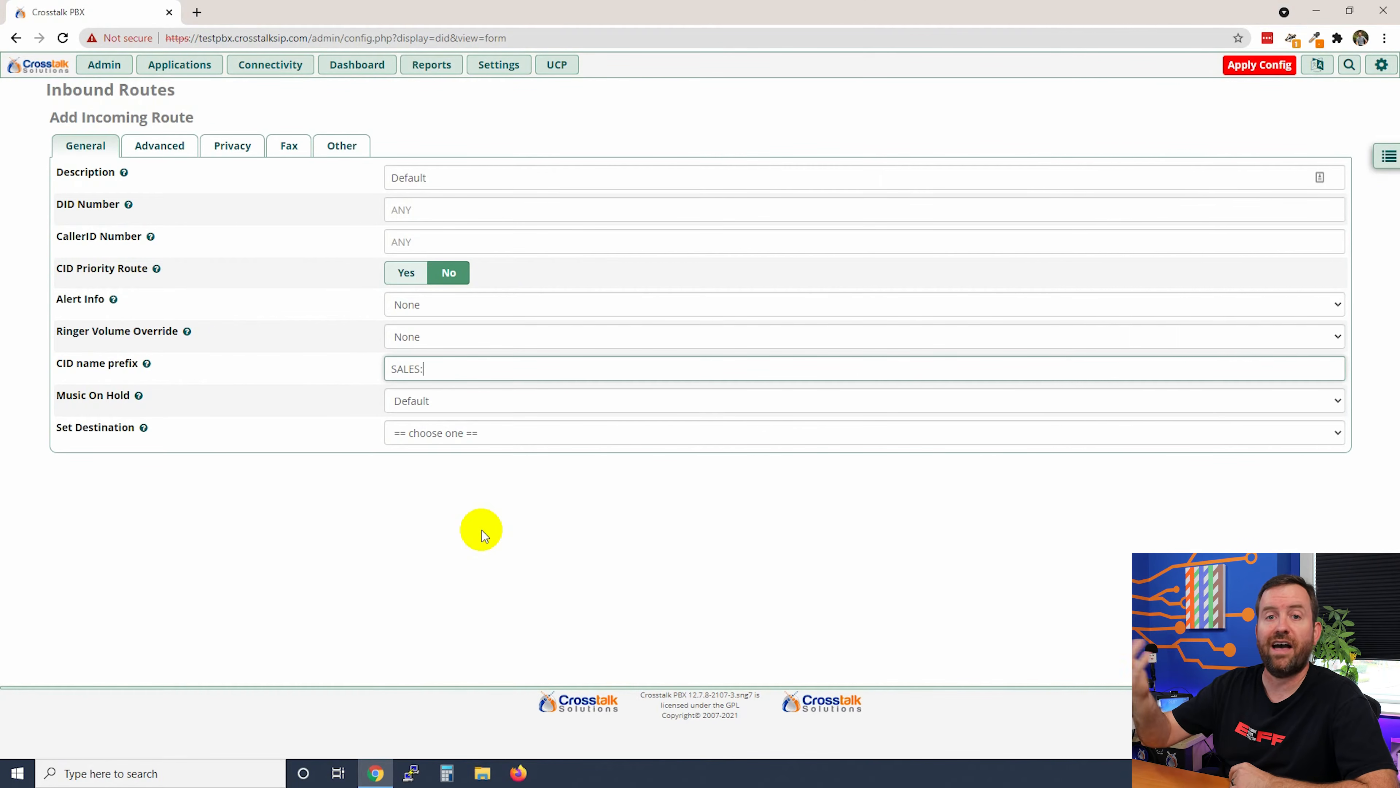
key(ctrl+a)
key(BackSpace)
click(482, 530)
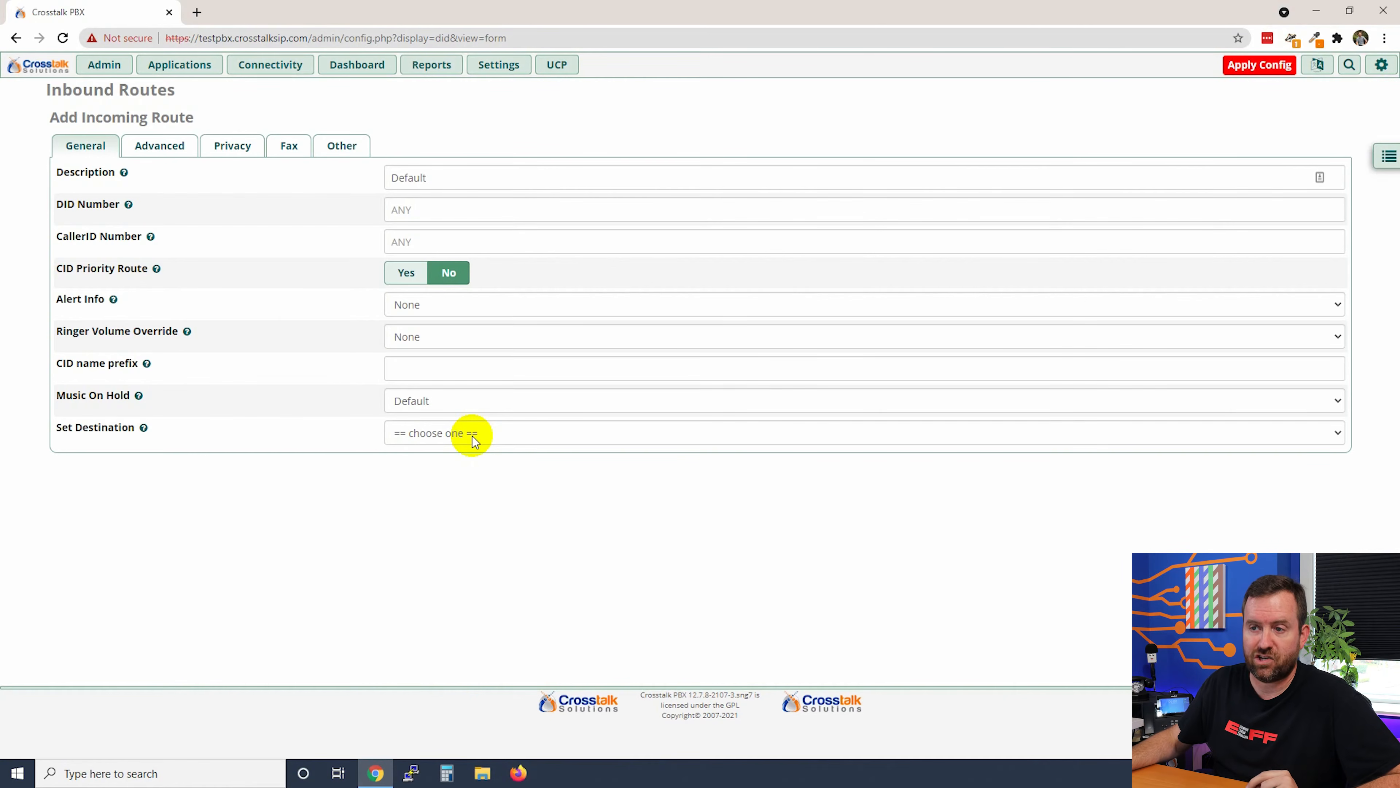
Set the route's destination to Extensions, using extension 200.
click(451, 433)
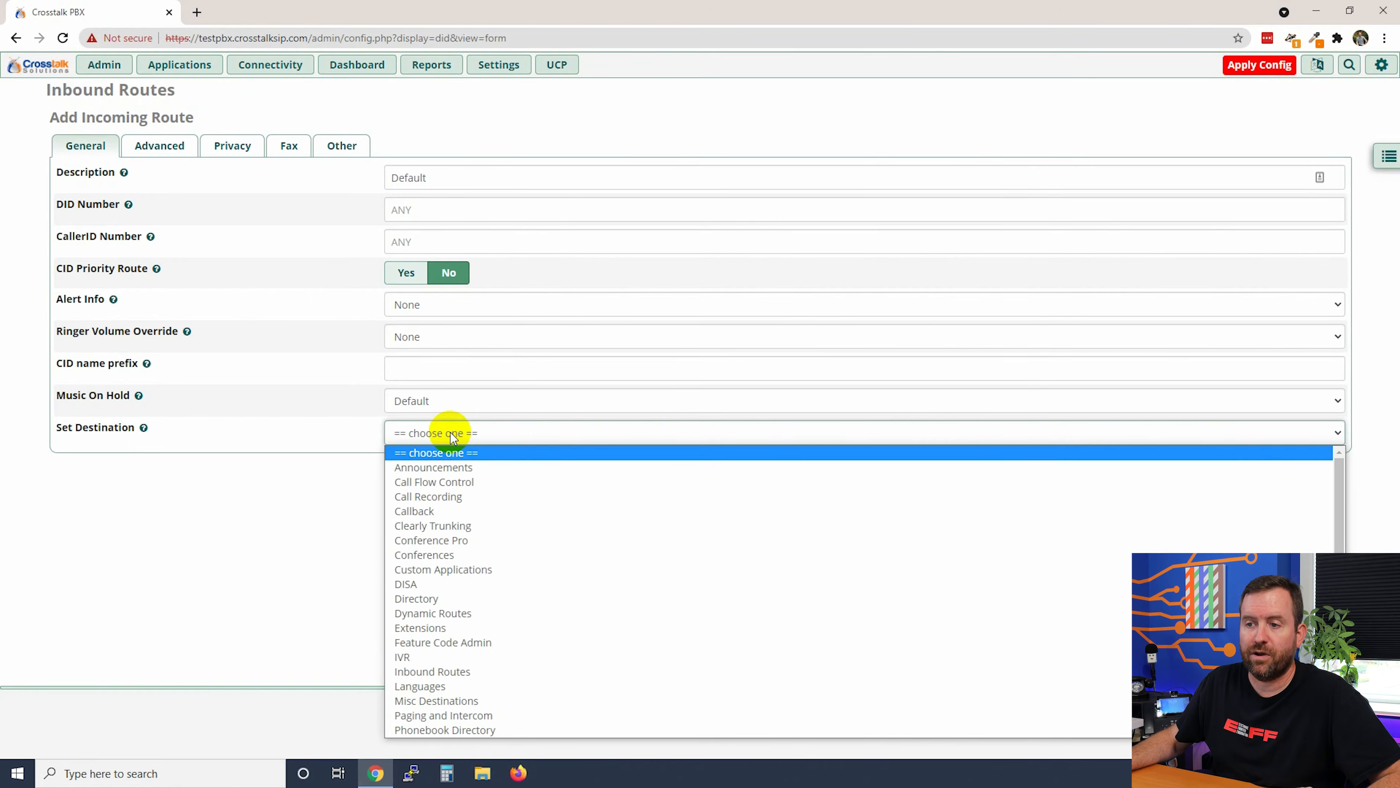
click(467, 629)
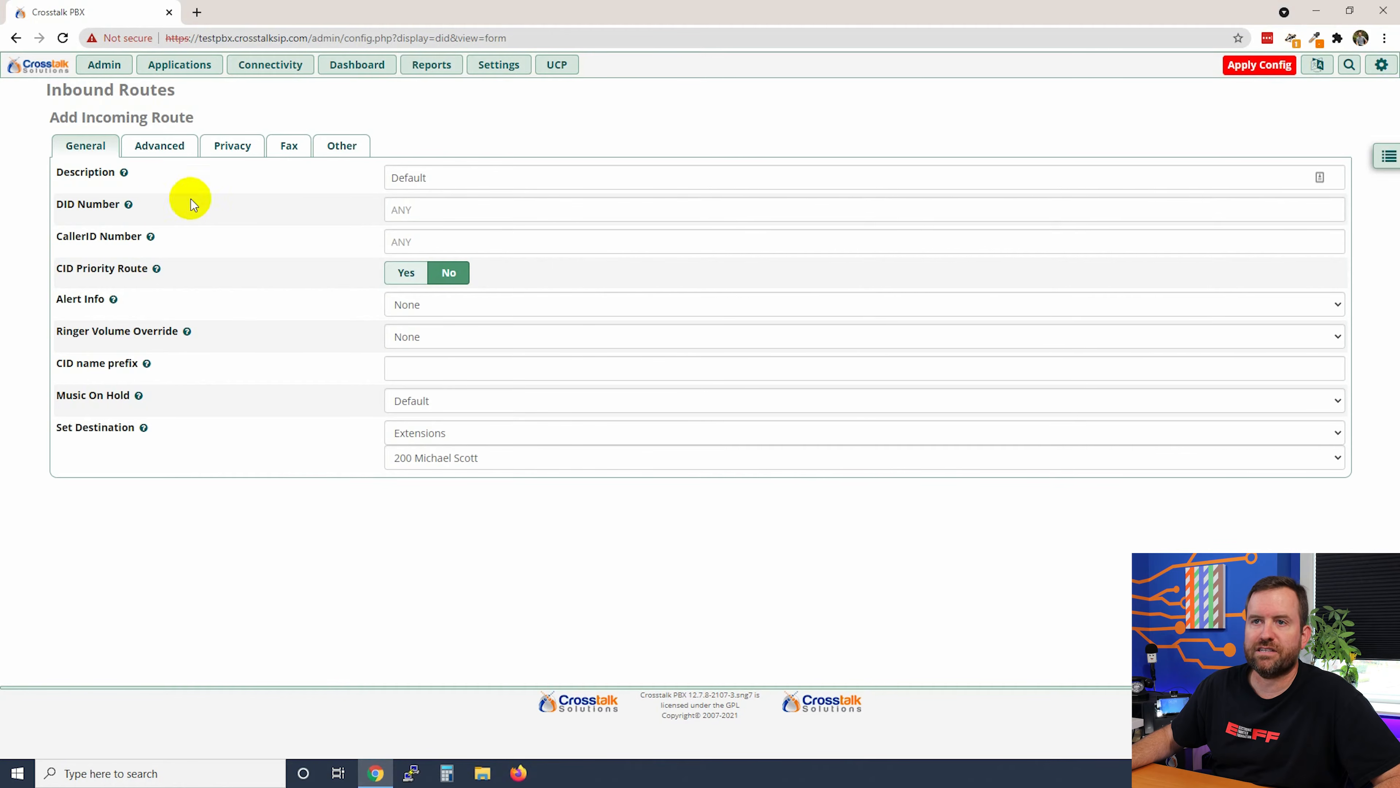
Review the route's advanced, privacy, fax and other settings, trying Privacy Manager on and returning it to No.
click(158, 145)
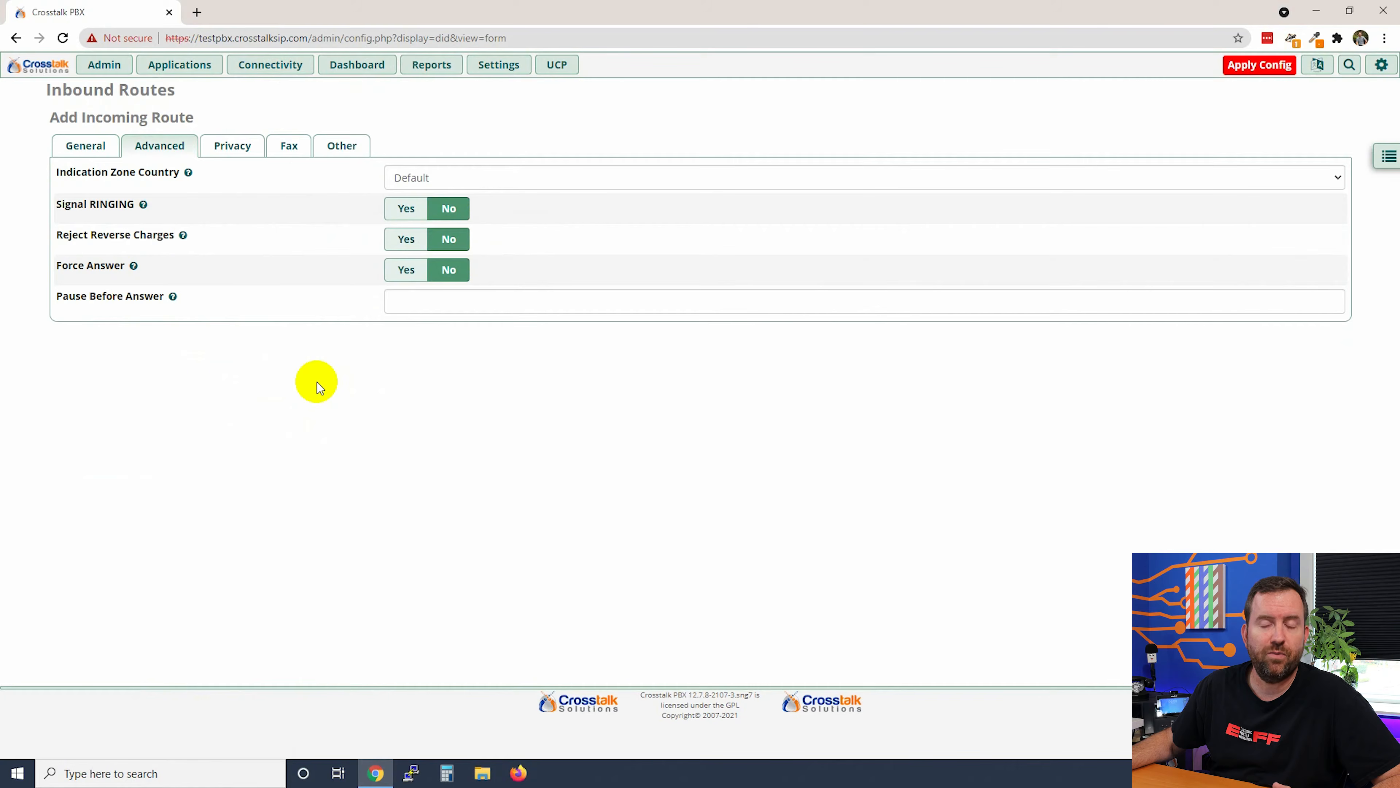
click(222, 147)
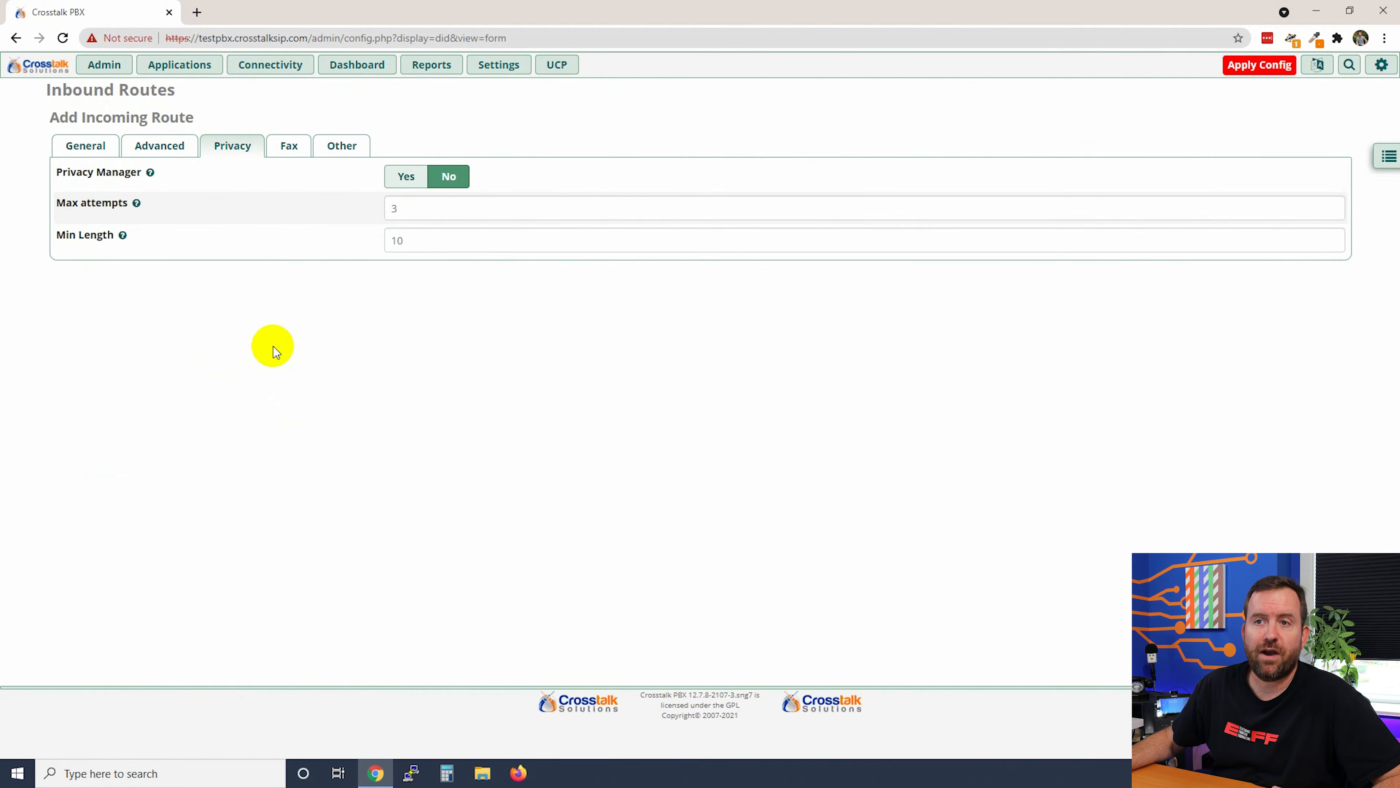
click(405, 176)
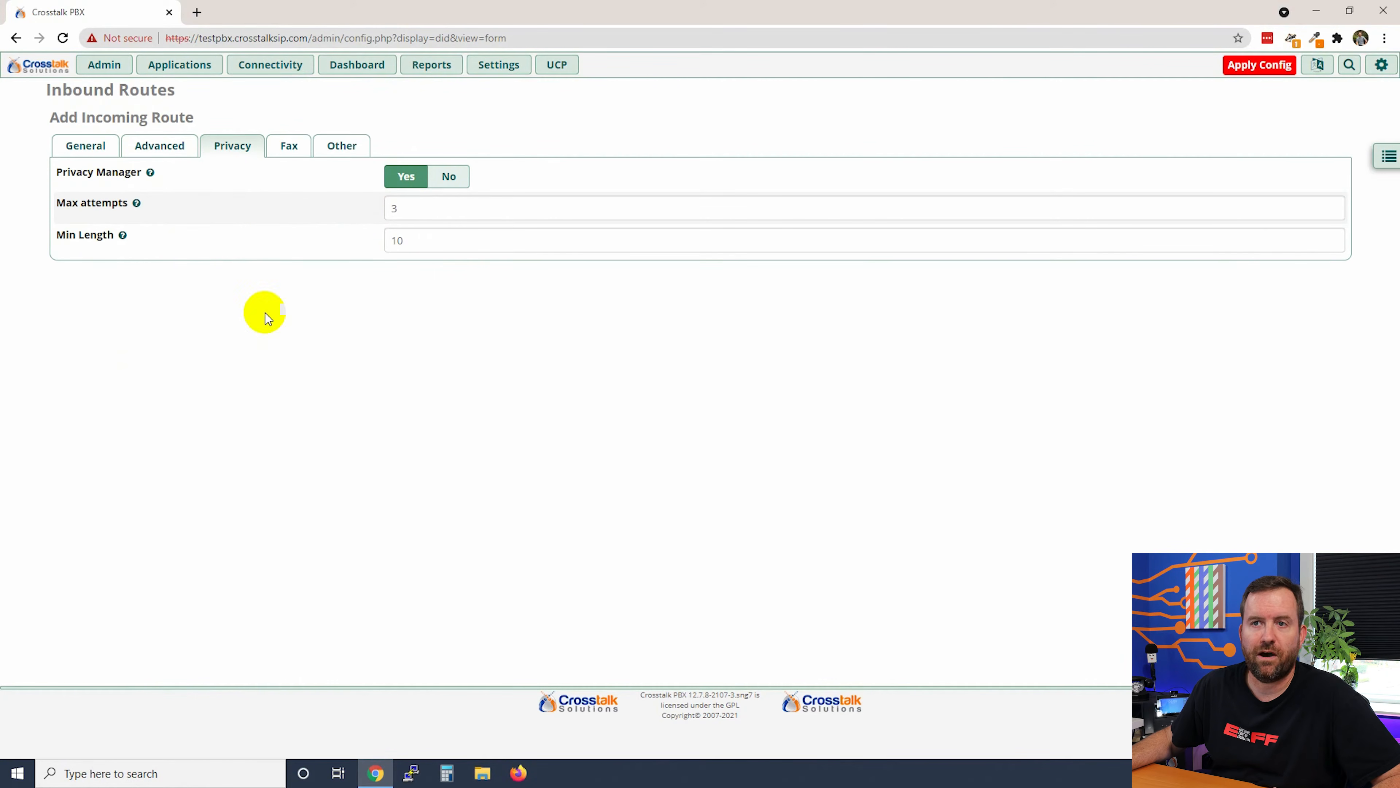
mouse_move(150, 175)
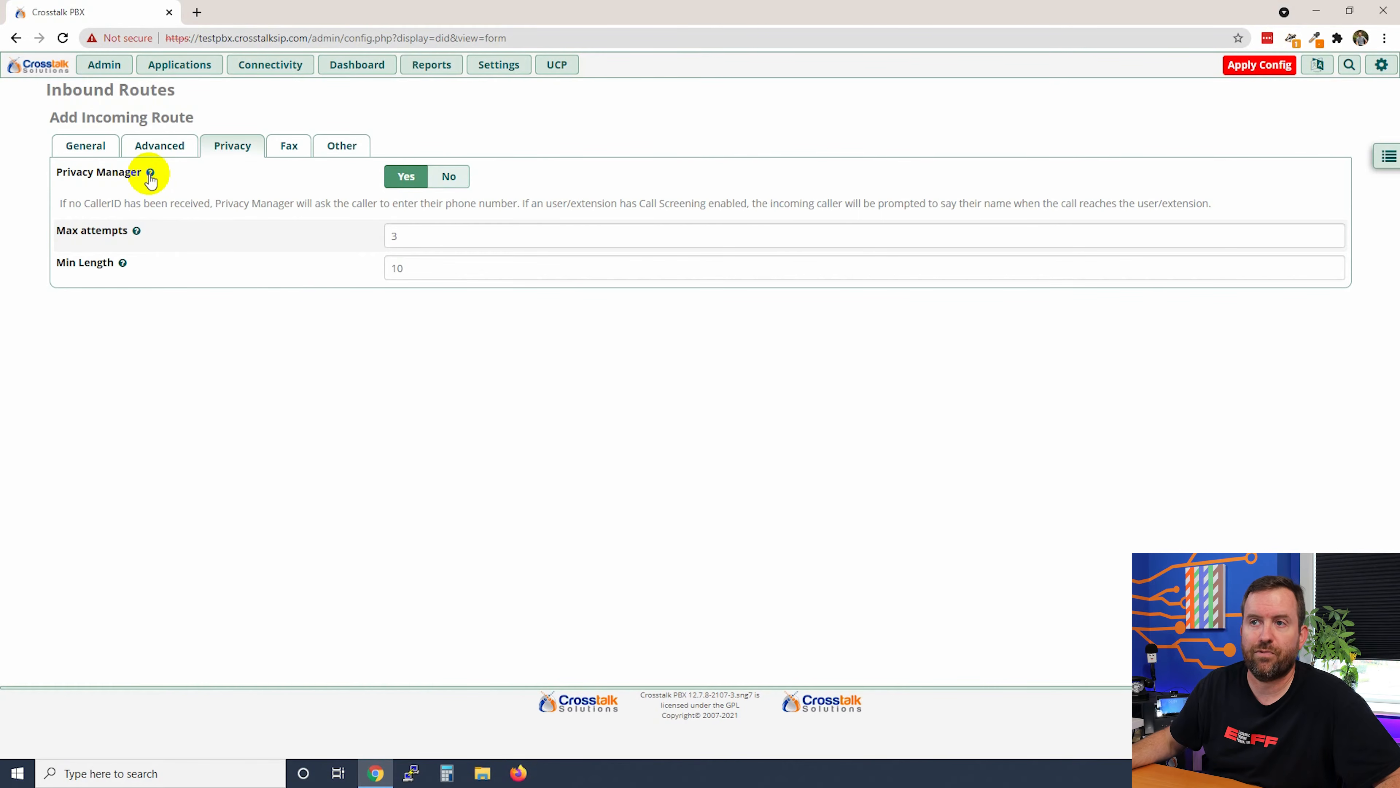
click(448, 176)
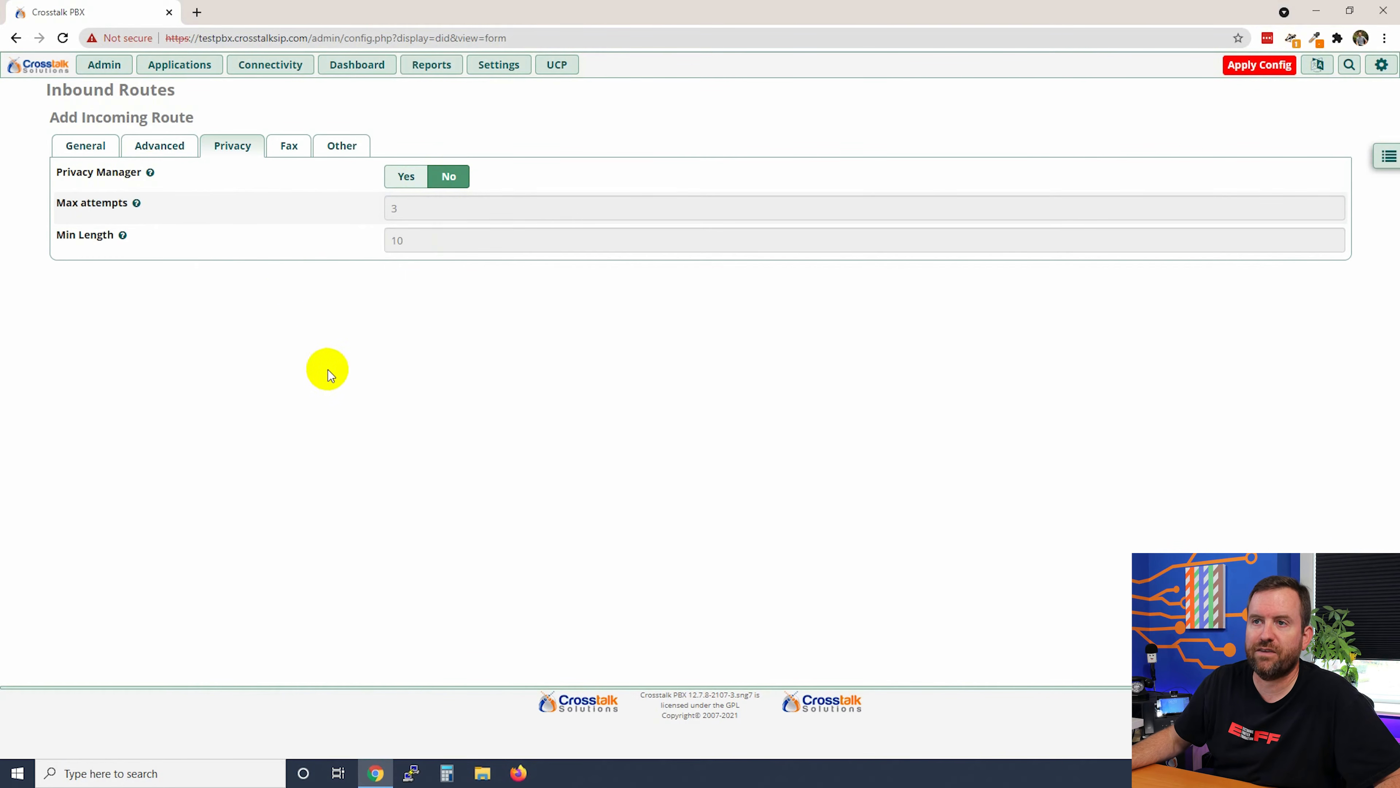
click(290, 145)
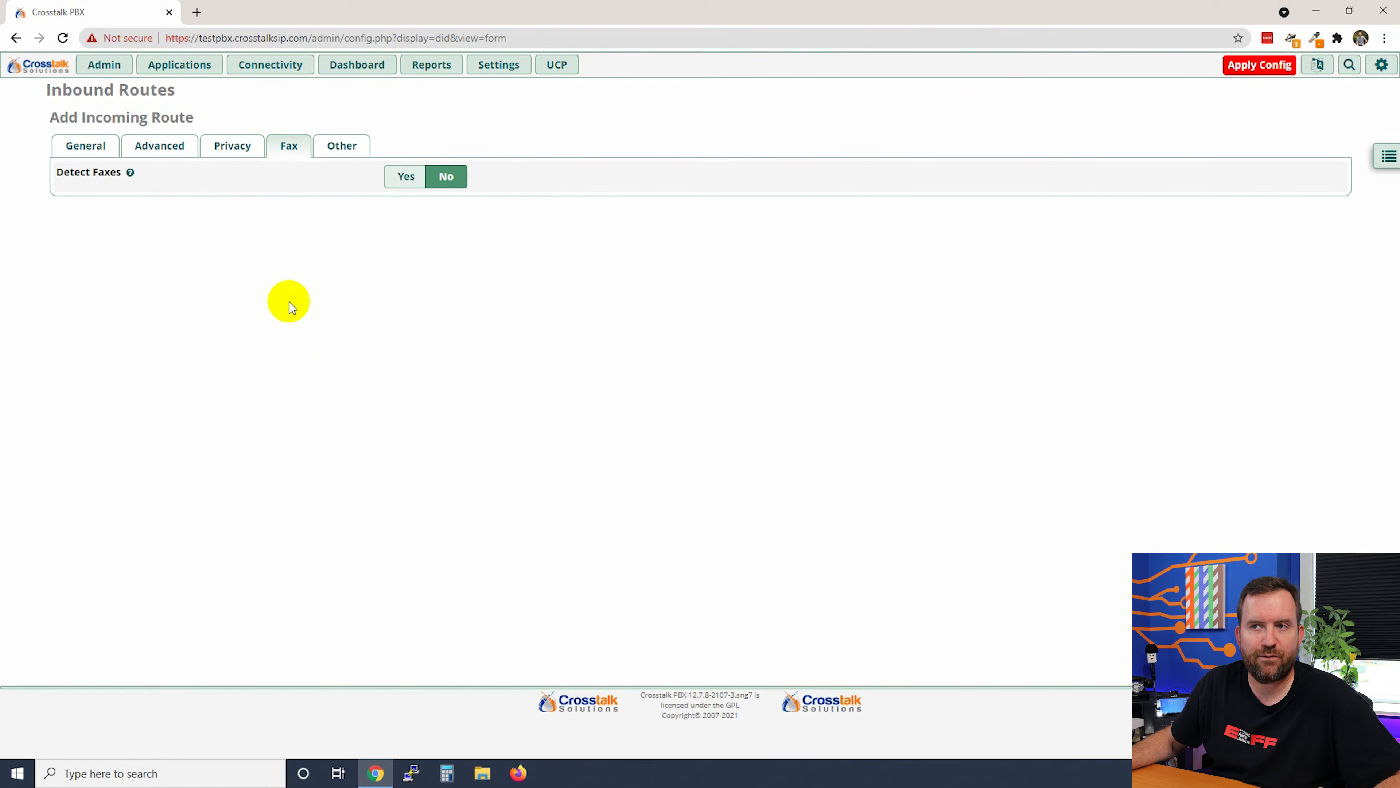
click(342, 146)
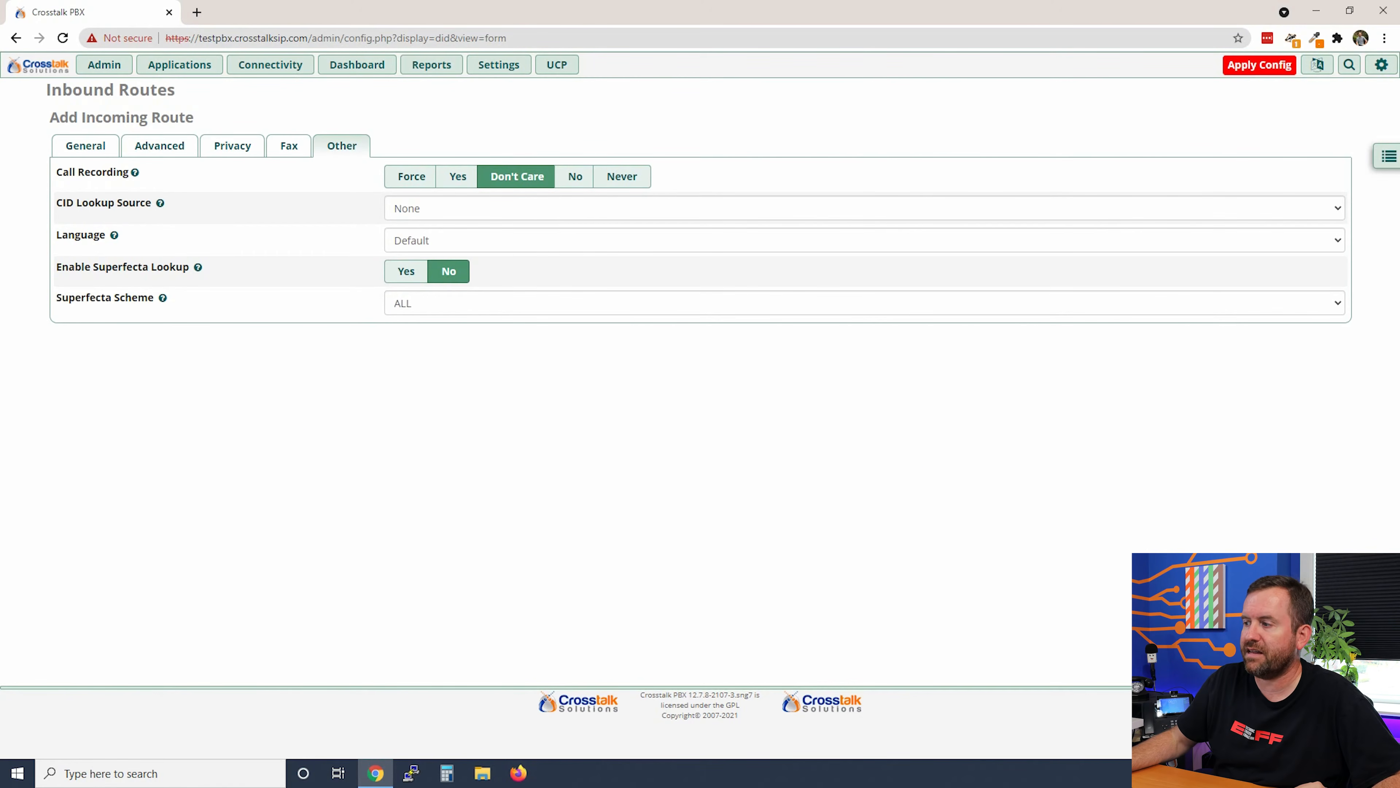
Submit the new Default inbound route and apply the configuration to the PBX.
click(1315, 739)
click(1259, 70)
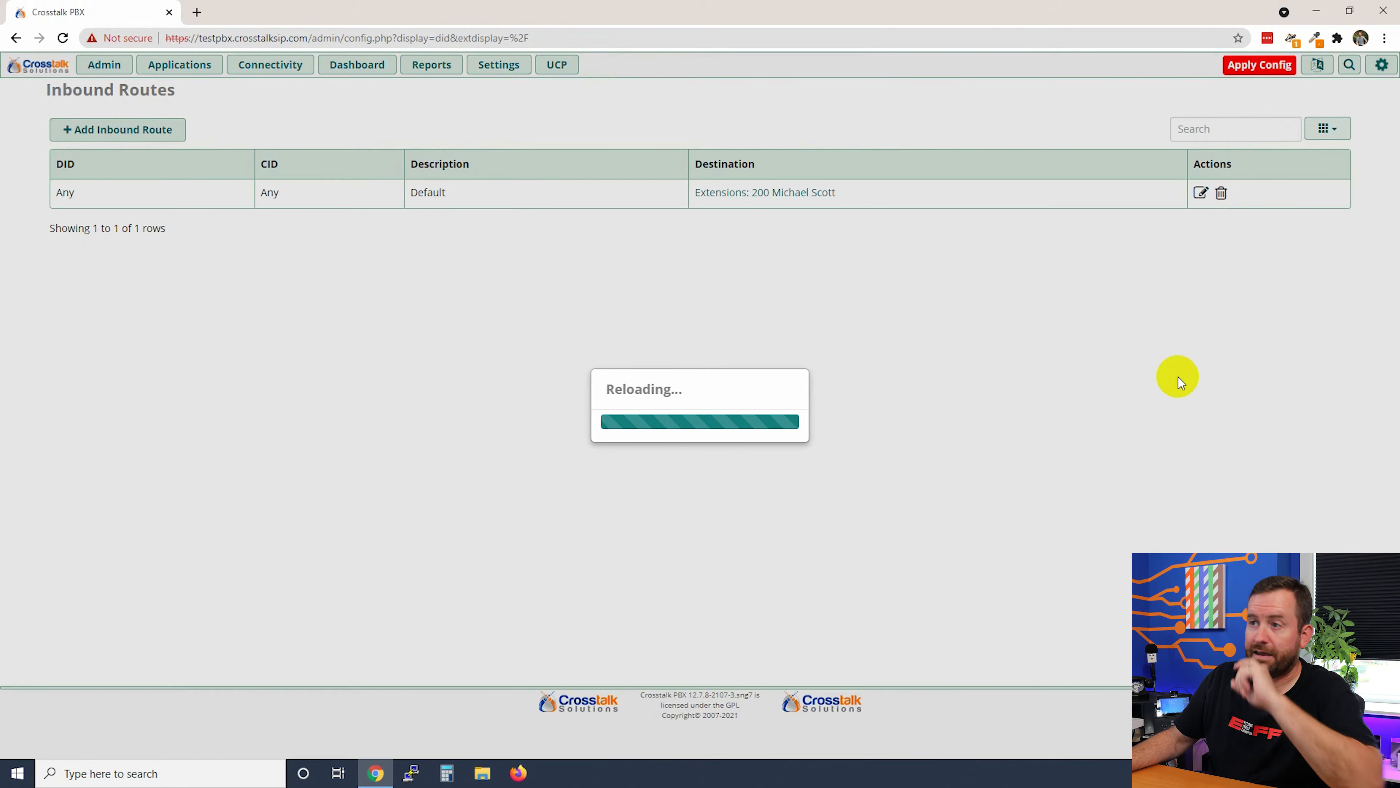